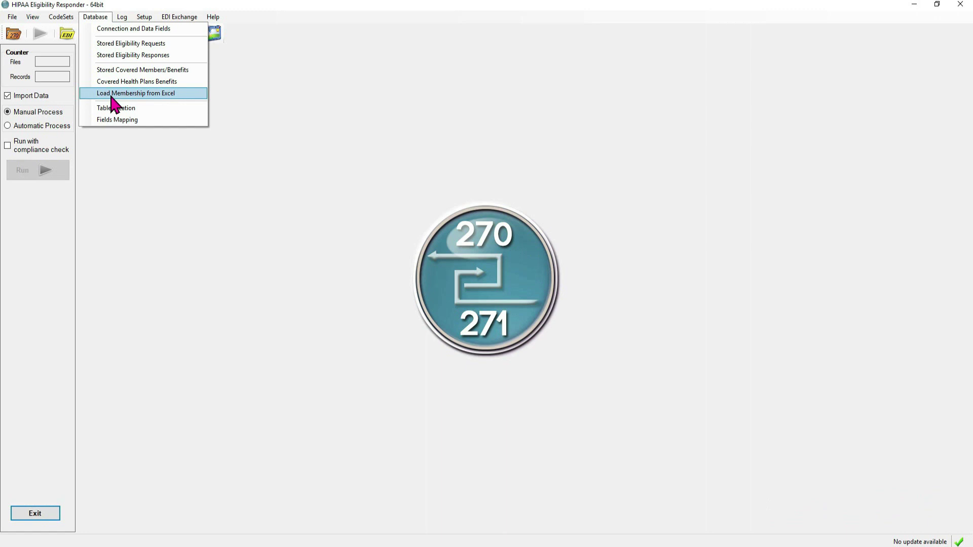
- Open the Excel membership loader and wipe all existing covered members and benefits data
{"action": "left_click", "coordinate": [111, 94]}
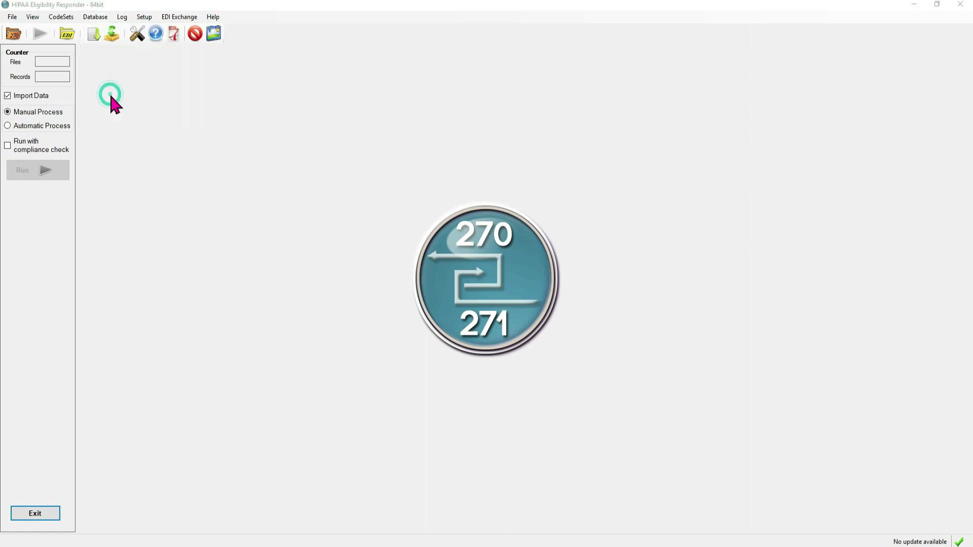
{"action": "left_click_drag", "start_coordinate": [433, 67], "coordinate": [436, 106]}
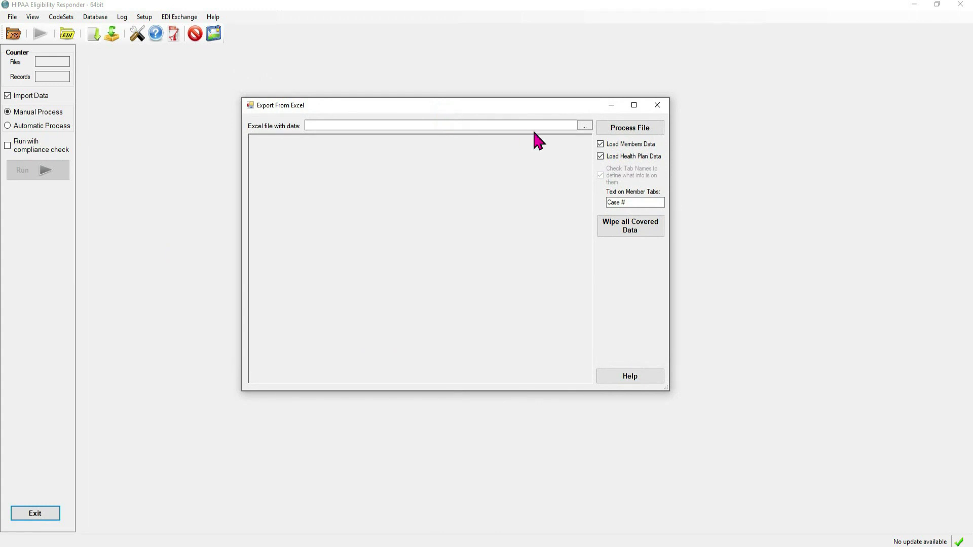
{"action": "left_click", "coordinate": [623, 225]}
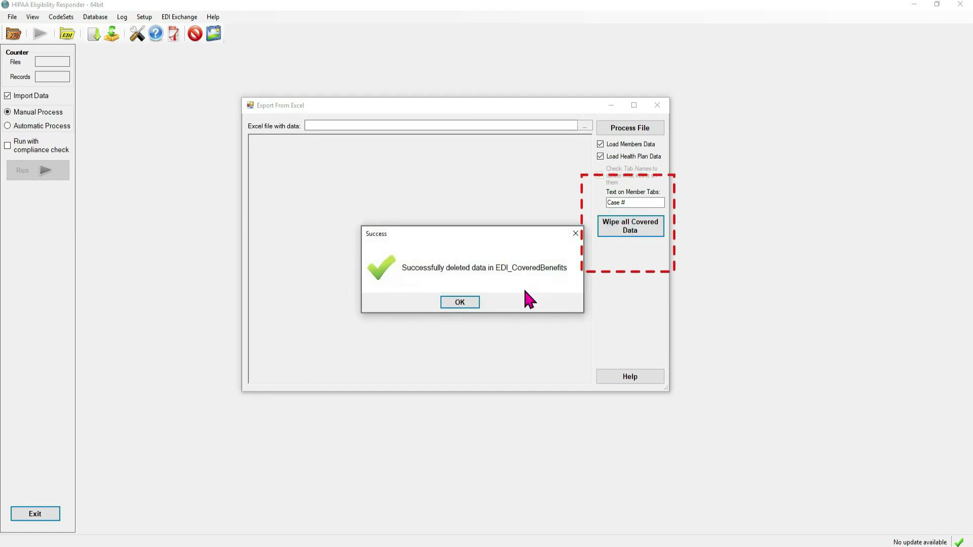
{"action": "left_click", "coordinate": [458, 303]}
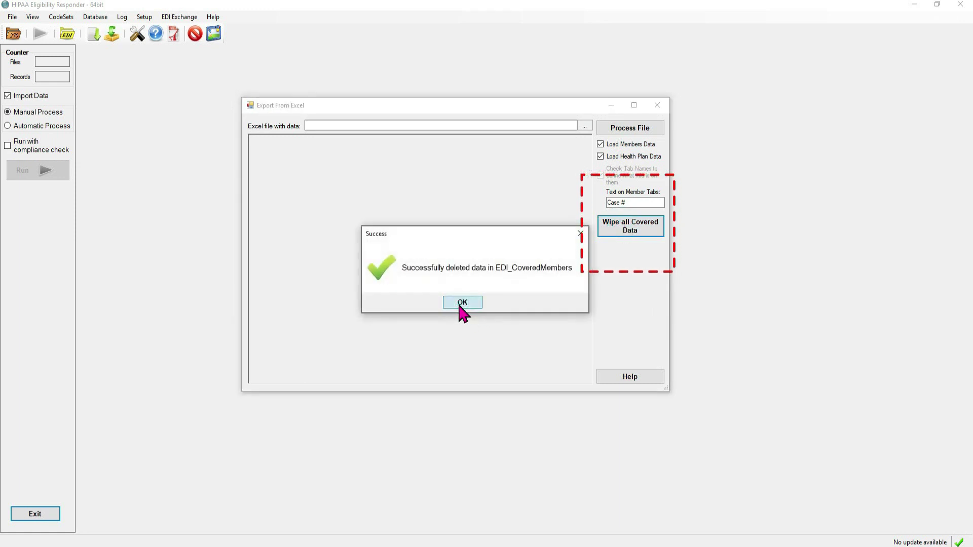
{"action": "left_click", "coordinate": [458, 302]}
{"action": "left_click", "coordinate": [456, 303]}
- Process the sample Excel file with members and health plan data loading enabled, review the import log, and close the loader
{"action": "left_click", "coordinate": [583, 125]}
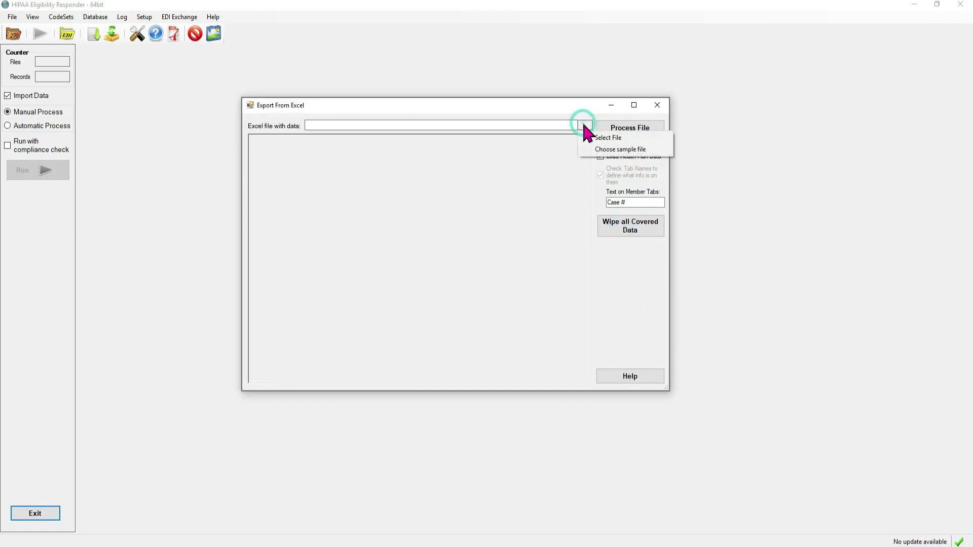
{"action": "left_click", "coordinate": [608, 150]}
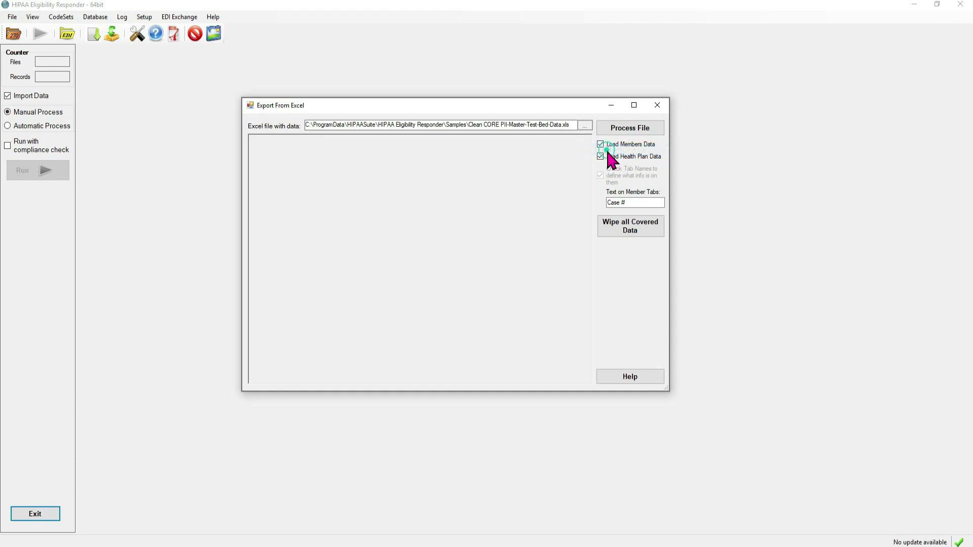
{"action": "left_click", "coordinate": [626, 133]}
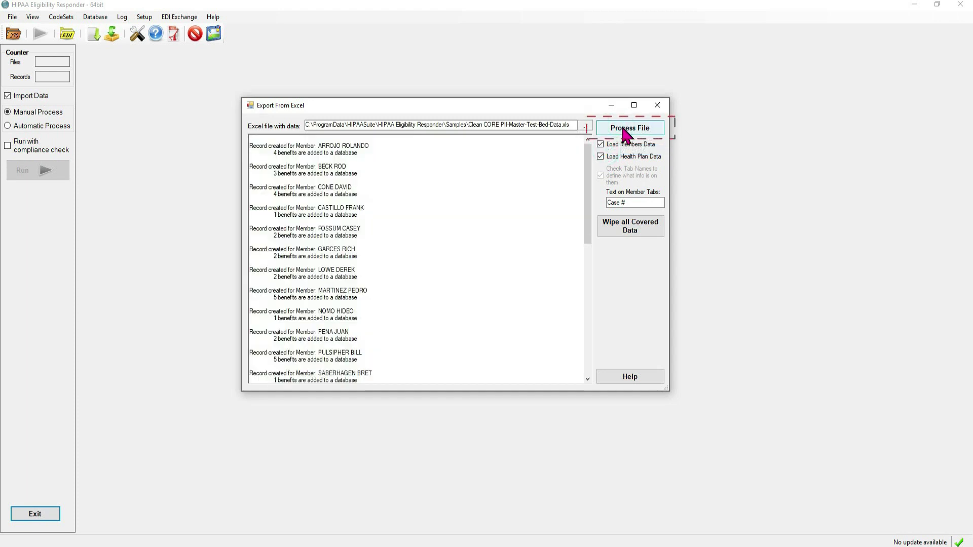
{"action": "left_click", "coordinate": [395, 303]}
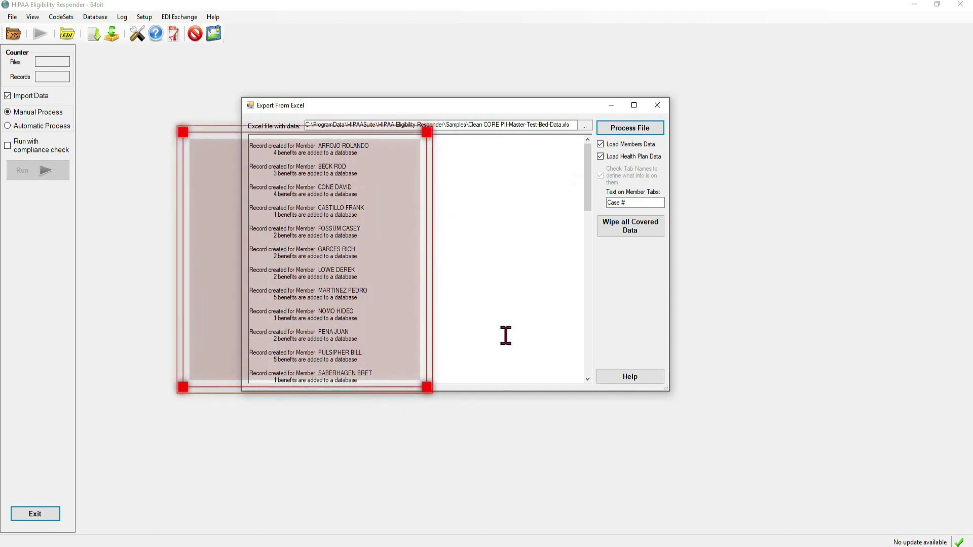
{"action": "left_click_drag", "start_coordinate": [583, 193], "coordinate": [602, 329]}
{"action": "left_click_drag", "start_coordinate": [588, 294], "coordinate": [568, 138]}
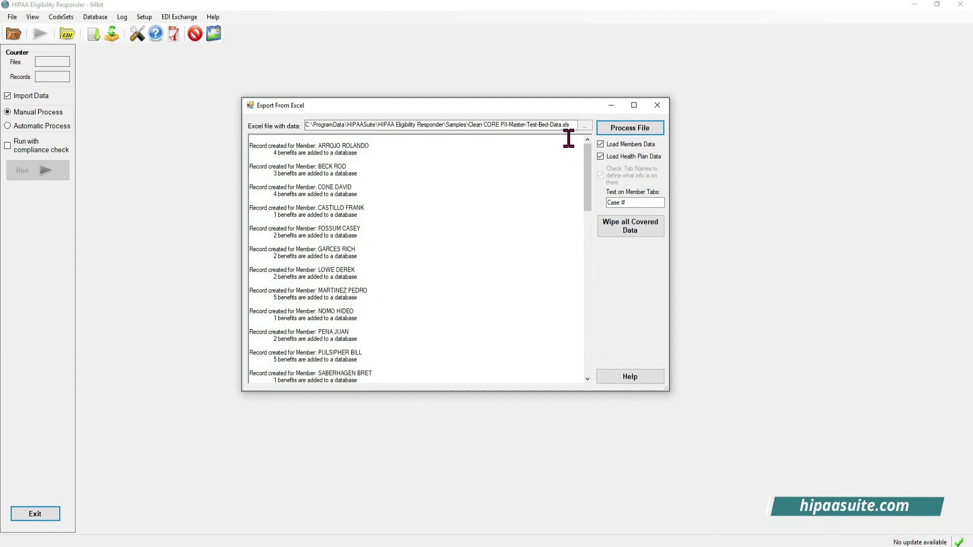
{"action": "left_click", "coordinate": [658, 106]}
- Open the stored covered members and benefits, and examine the first member's ID, address, sex and birth date fields
{"action": "left_click", "coordinate": [96, 18]}
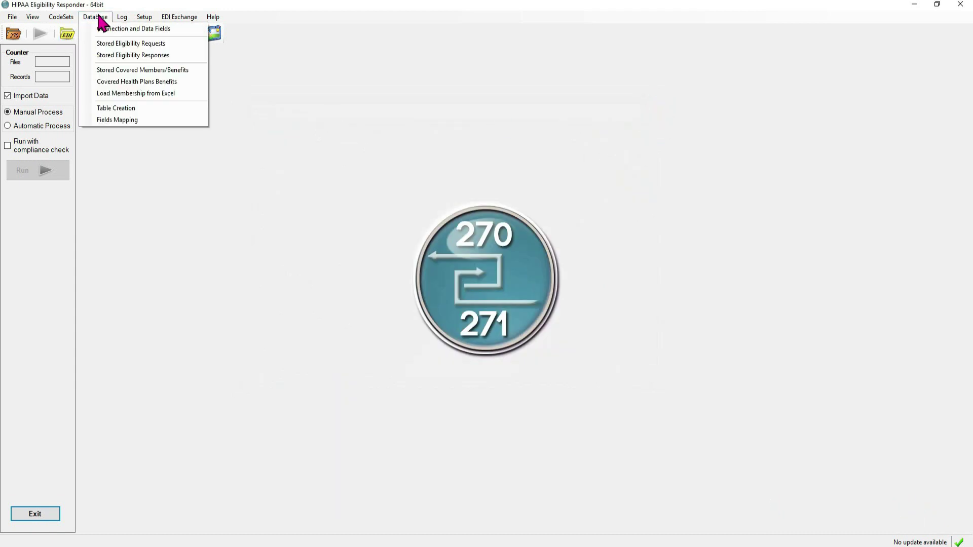
{"action": "left_click", "coordinate": [182, 71]}
{"action": "left_click_drag", "start_coordinate": [369, 71], "coordinate": [188, 71]}
{"action": "left_click_drag", "start_coordinate": [323, 325], "coordinate": [887, 538]}
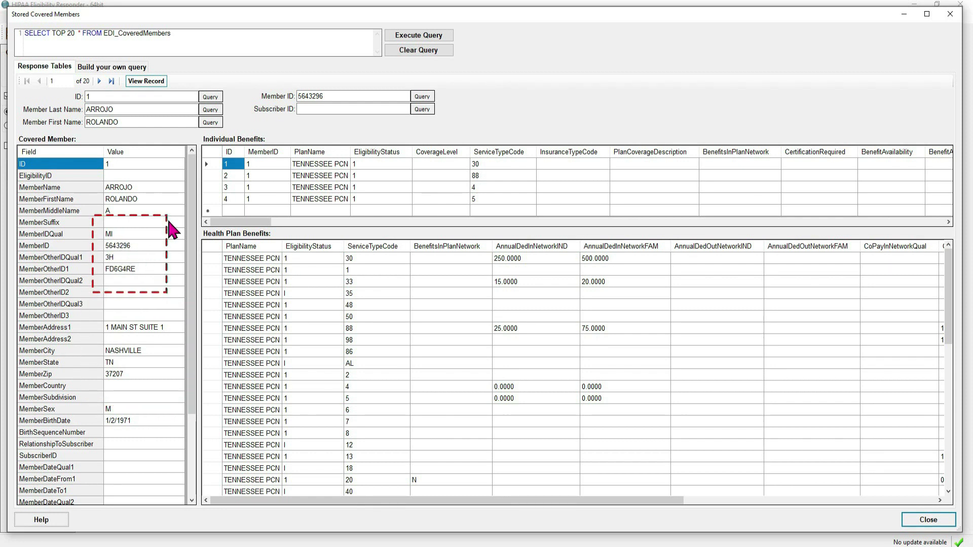
{"action": "scroll", "coordinate": [193, 221], "scroll_direction": "down", "scroll_amount": 3}
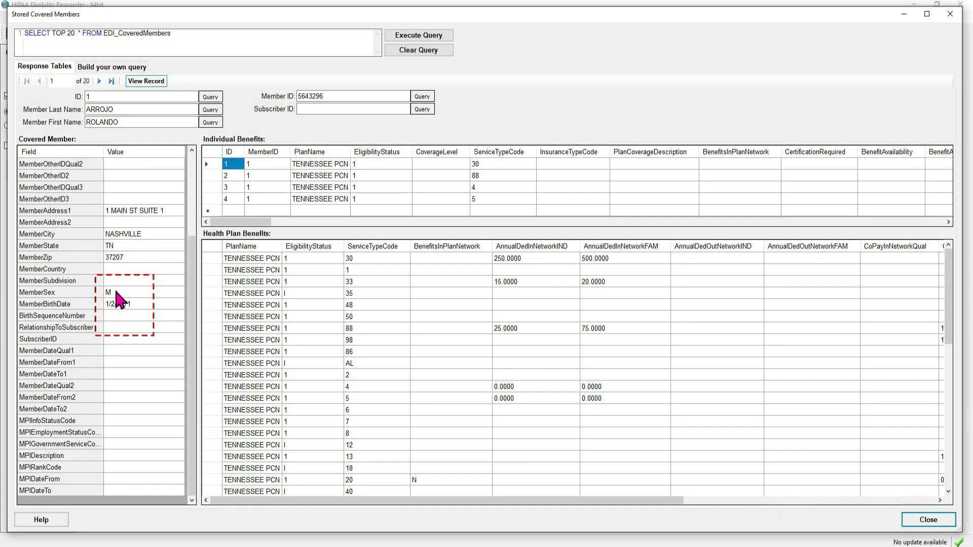
{"action": "left_click_drag", "start_coordinate": [191, 308], "coordinate": [191, 214]}
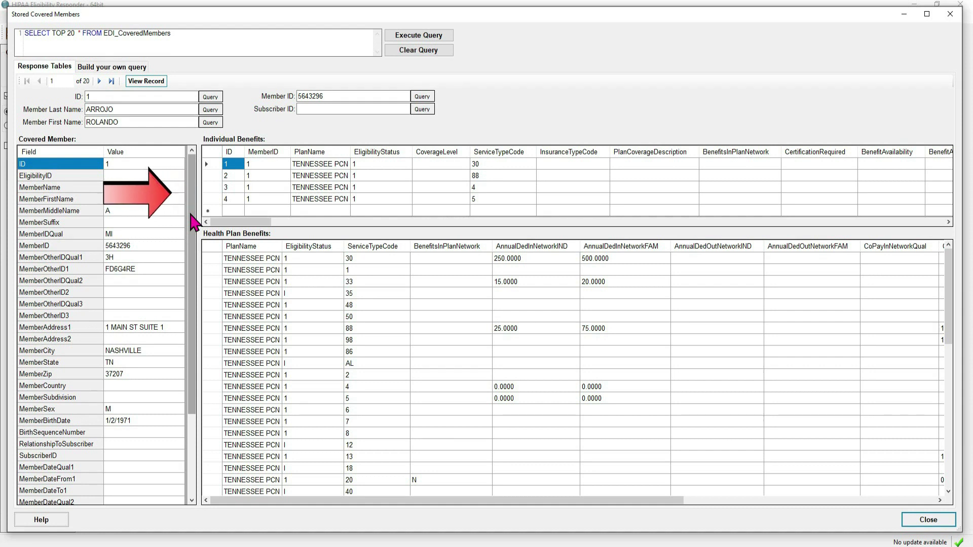
- Examine the first member's individual benefits, including plan name, eligibility status, service type codes and remaining annual deductibles
{"action": "left_click", "coordinate": [298, 164]}
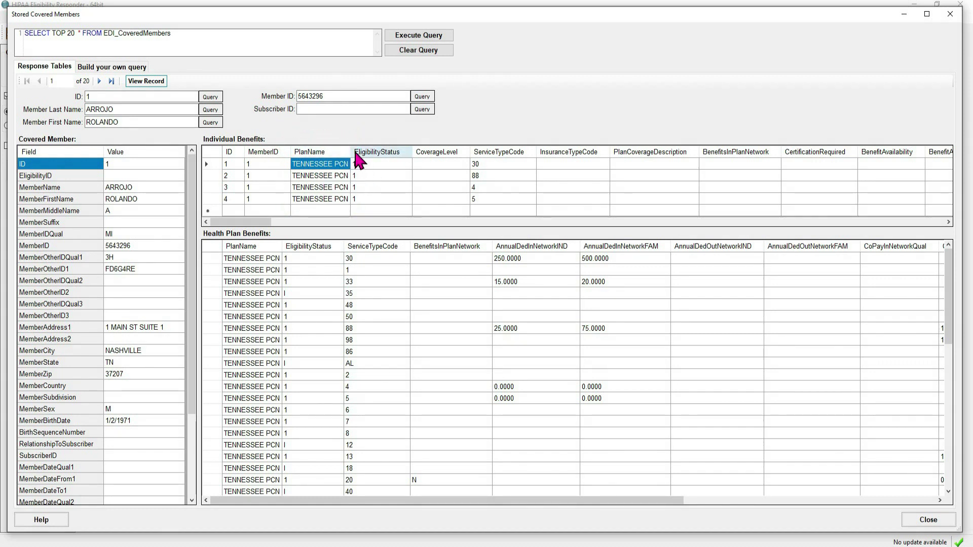
{"action": "left_click", "coordinate": [472, 165]}
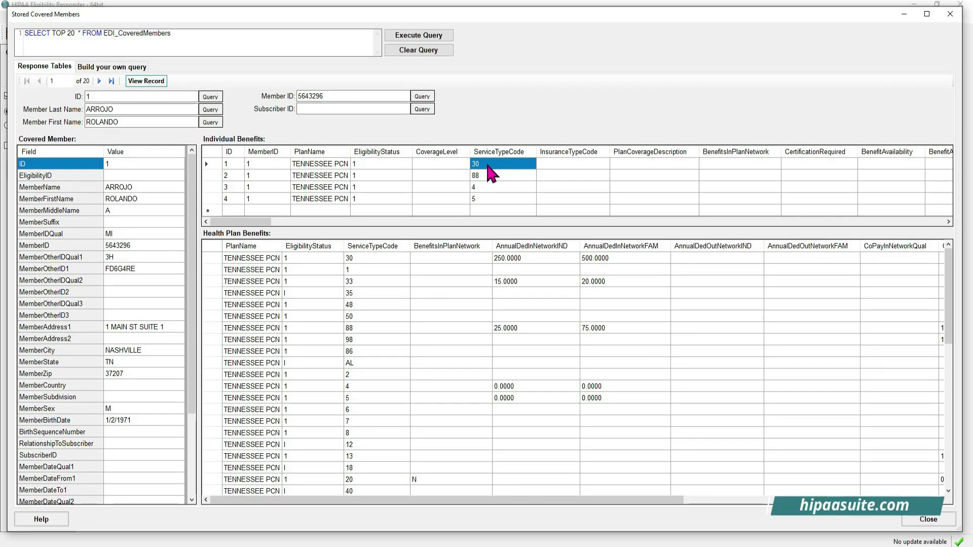
{"action": "left_click", "coordinate": [369, 163]}
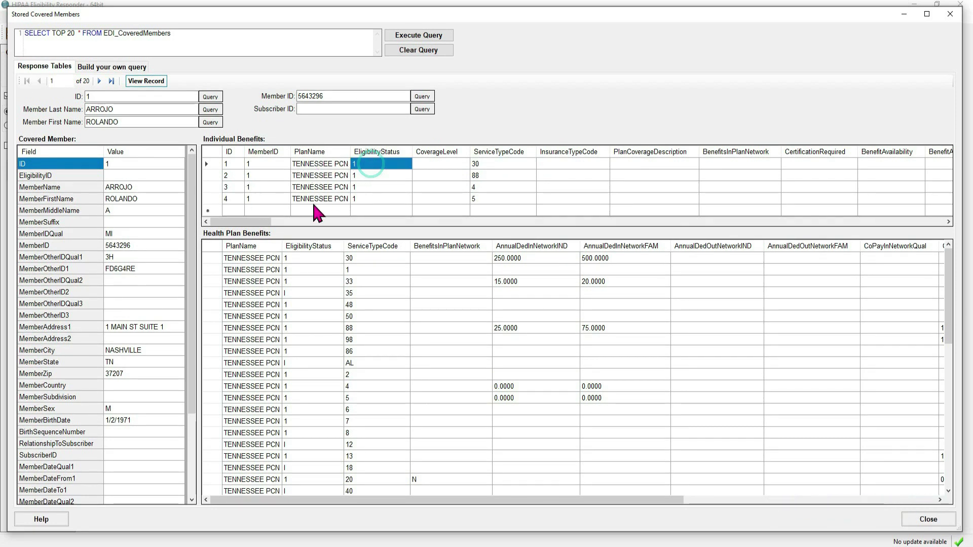
{"action": "left_click_drag", "start_coordinate": [243, 222], "coordinate": [316, 226]}
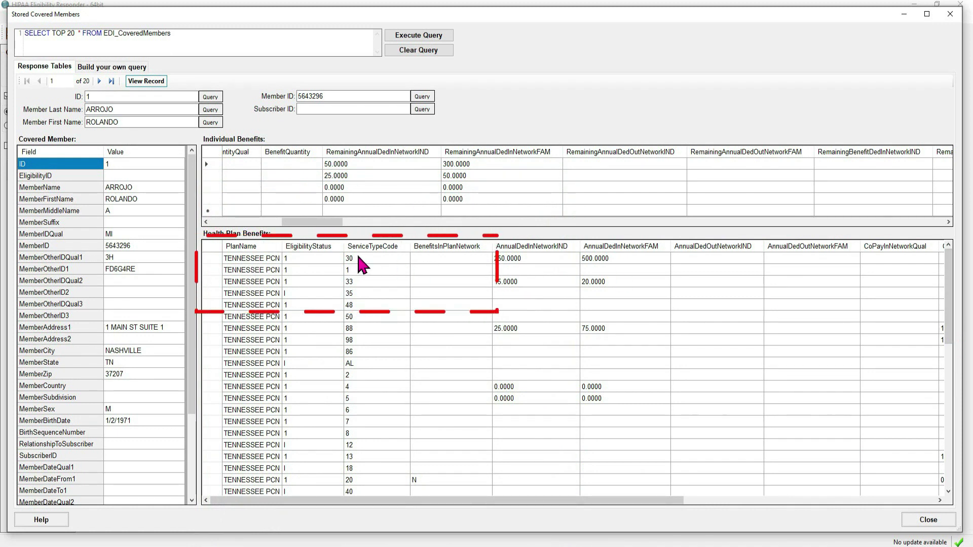
- Review the first member's health plan benefits by service type code, including the in-network annual deductibles
{"action": "mouse_move", "coordinate": [688, 511]}
{"action": "left_mouse_down"}
{"action": "mouse_move", "coordinate": [772, 506]}
{"action": "mouse_move", "coordinate": [495, 507]}
{"action": "left_mouse_up"}
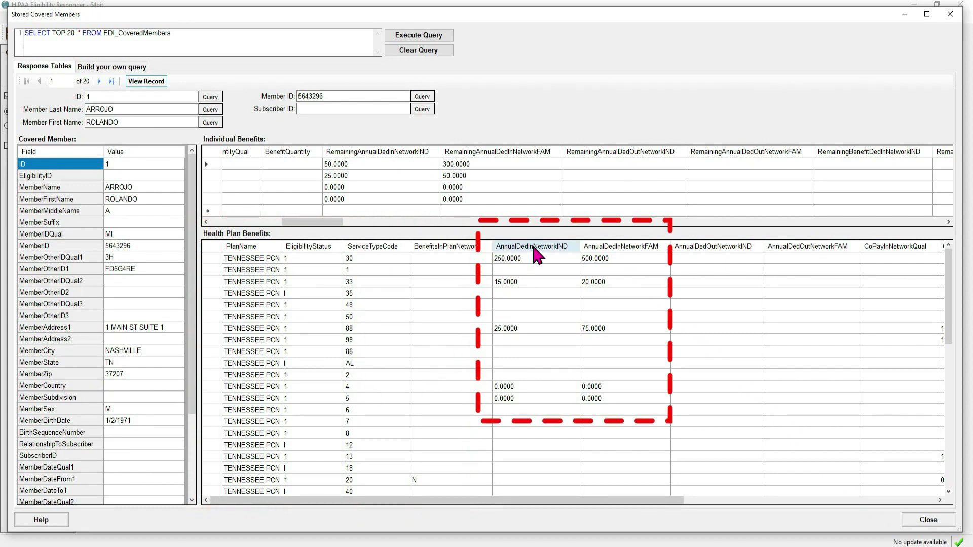
{"action": "scroll", "coordinate": [377, 360], "scroll_direction": "down", "scroll_amount": 10}
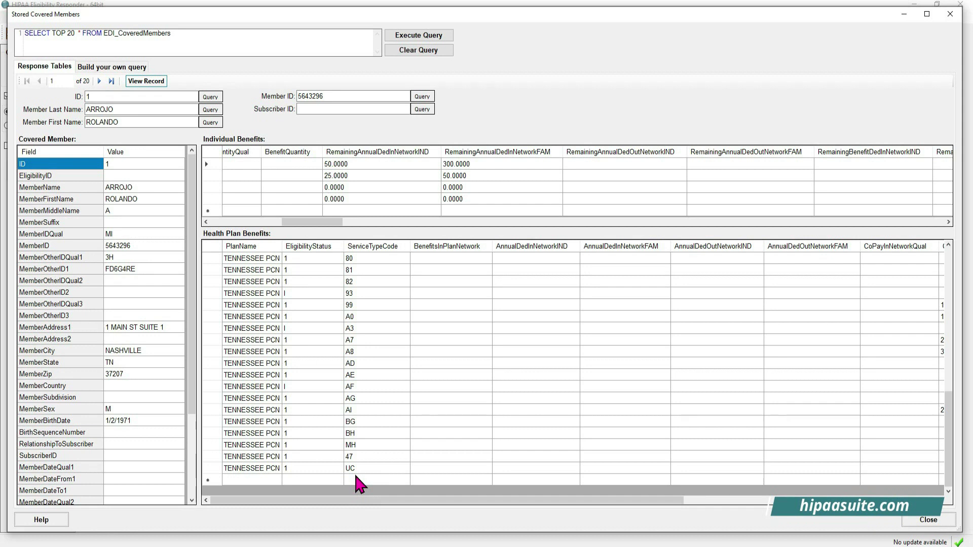
{"action": "scroll", "coordinate": [355, 471], "scroll_direction": "up", "scroll_amount": 10}
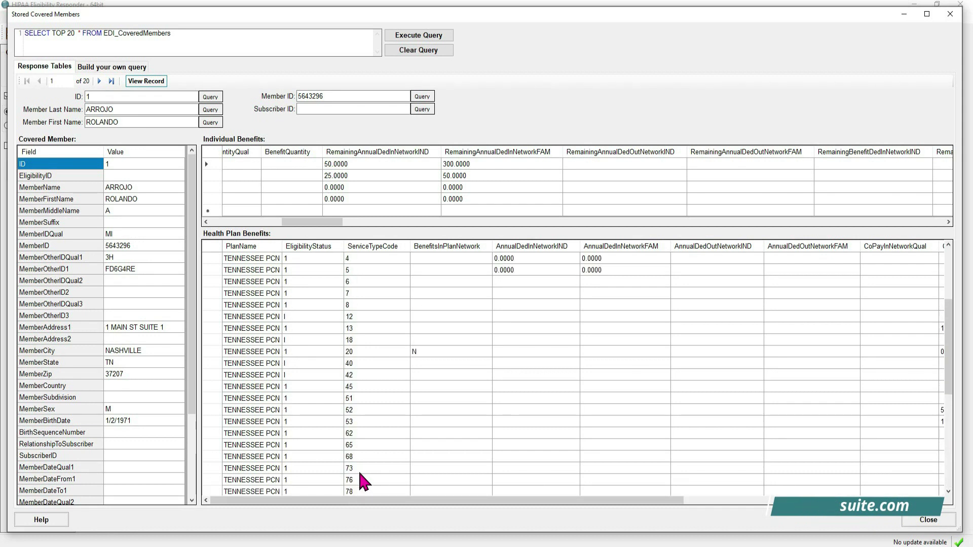
- Go to the second member record and compare its individual service types and remaining deductibles with the health plan benefits
{"action": "left_click", "coordinate": [99, 82]}
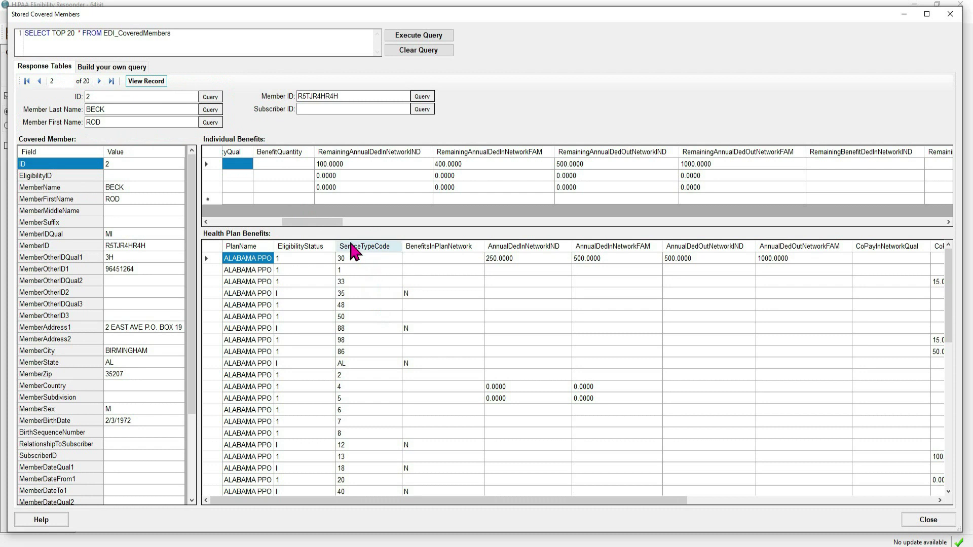
{"action": "left_click_drag", "start_coordinate": [296, 221], "coordinate": [222, 222]}
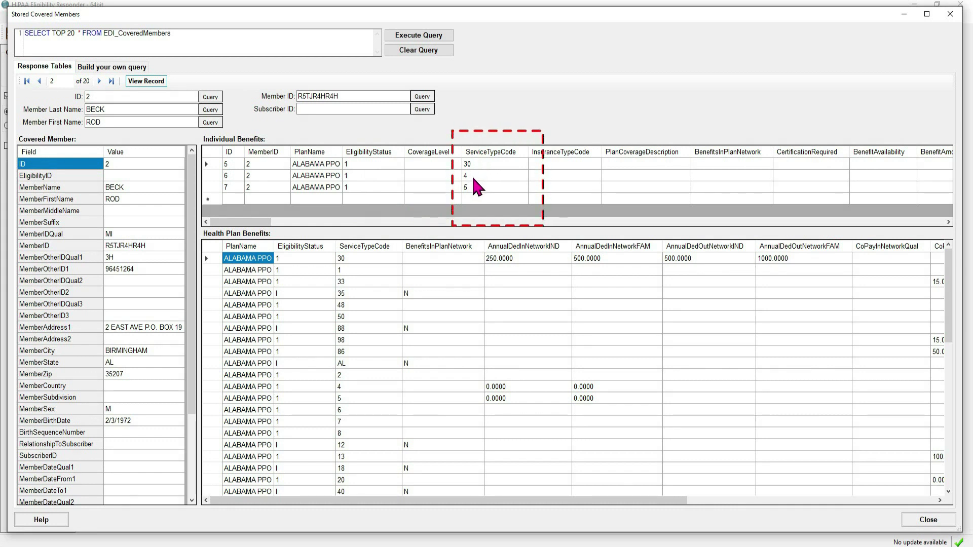
{"action": "left_click_drag", "start_coordinate": [252, 223], "coordinate": [327, 230]}
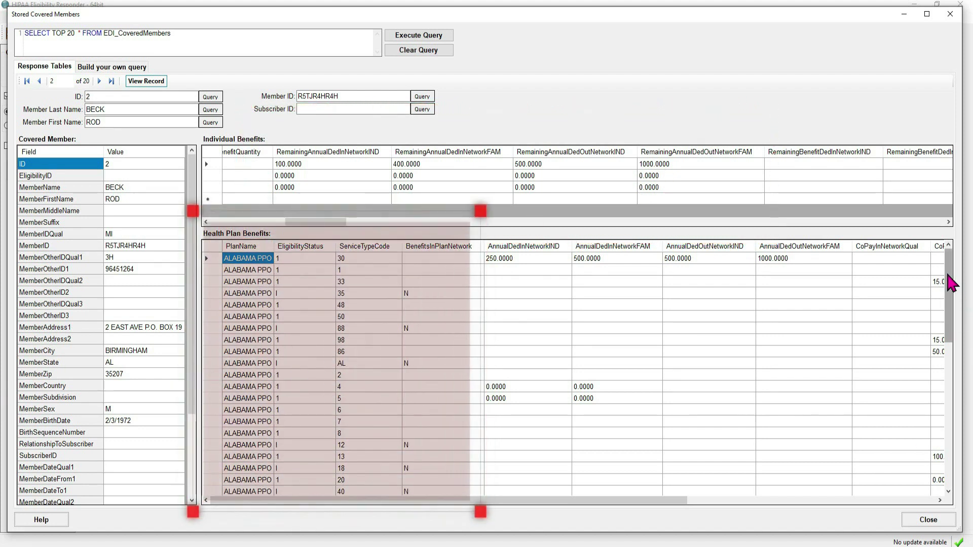
{"action": "mouse_move", "coordinate": [951, 284]}
{"action": "left_mouse_down"}
{"action": "mouse_move", "coordinate": [959, 463]}
{"action": "mouse_move", "coordinate": [951, 463]}
{"action": "mouse_move", "coordinate": [934, 244]}
{"action": "left_mouse_up"}
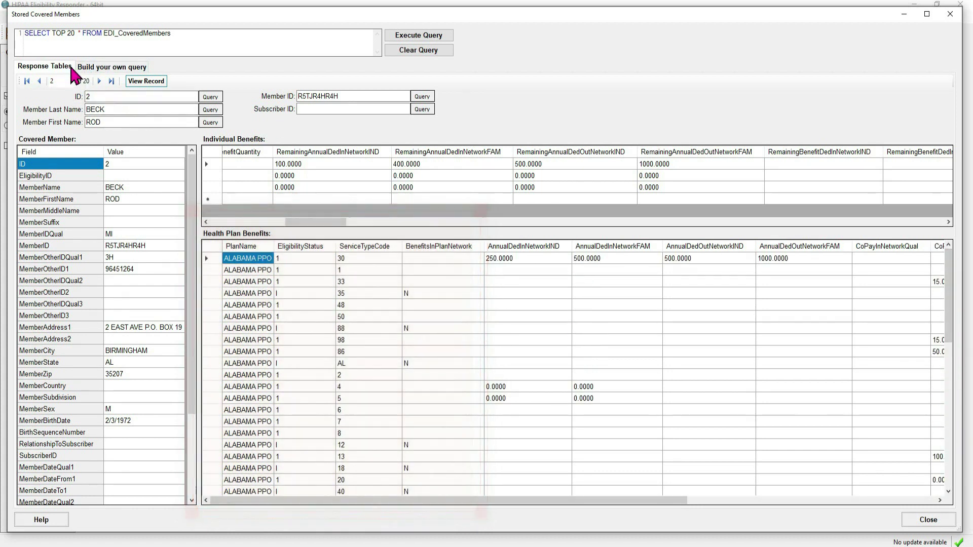
- Go to the third member record and examine its individual service type codes and remaining annual deductibles
{"action": "left_click", "coordinate": [100, 81]}
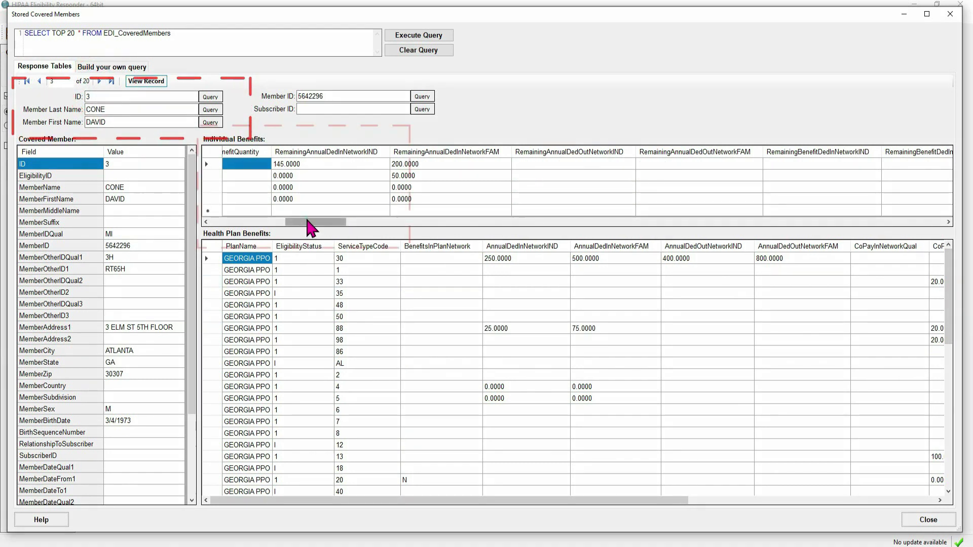
{"action": "left_click_drag", "start_coordinate": [306, 222], "coordinate": [231, 222]}
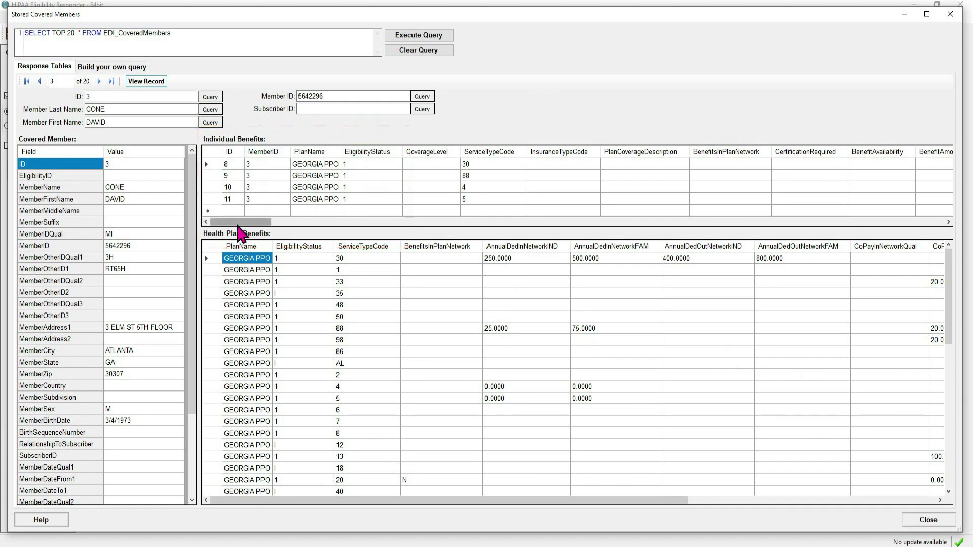
{"action": "left_click_drag", "start_coordinate": [238, 222], "coordinate": [309, 229]}
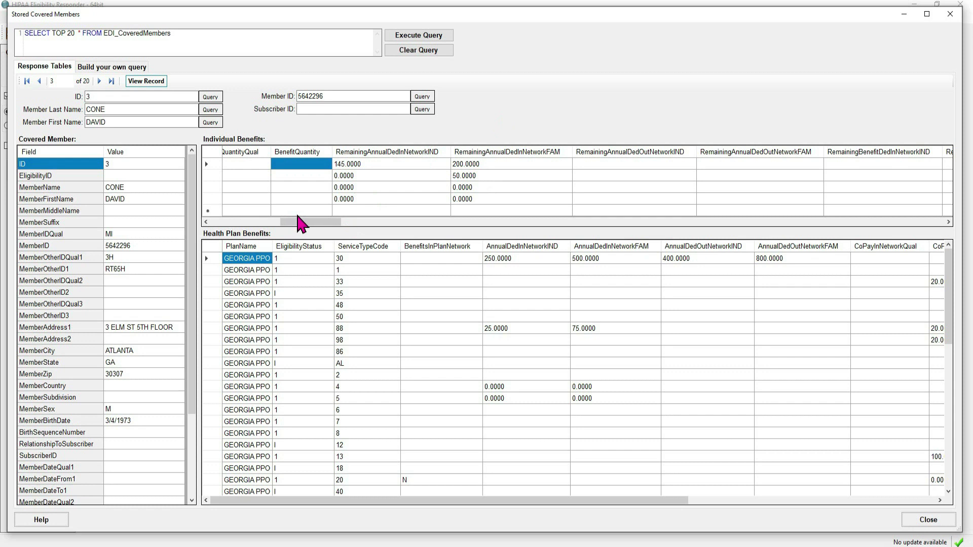
{"action": "left_click", "coordinate": [242, 222]}
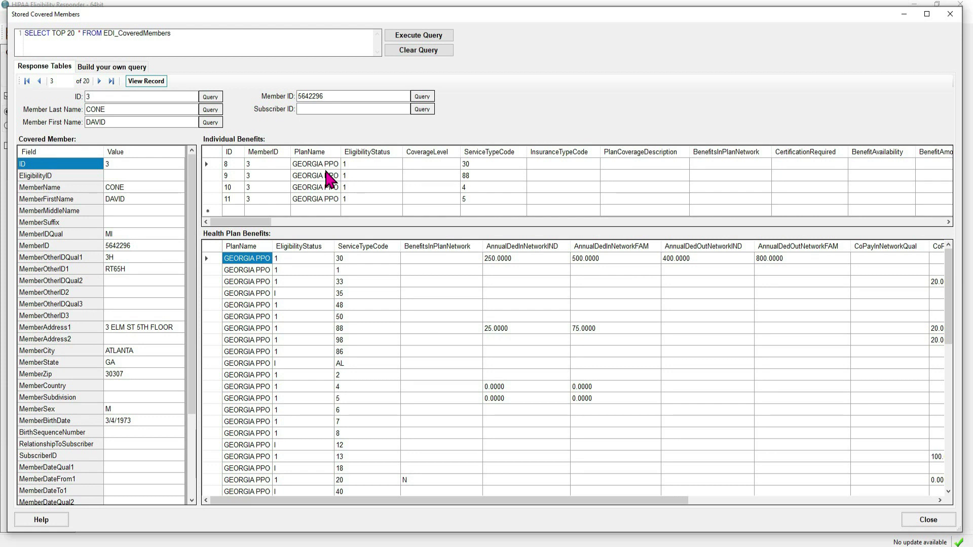
- Go to the fourth member record, examine its remaining deductibles and the plan's coinsurance values, and close the stored members view
{"action": "left_click", "coordinate": [100, 81]}
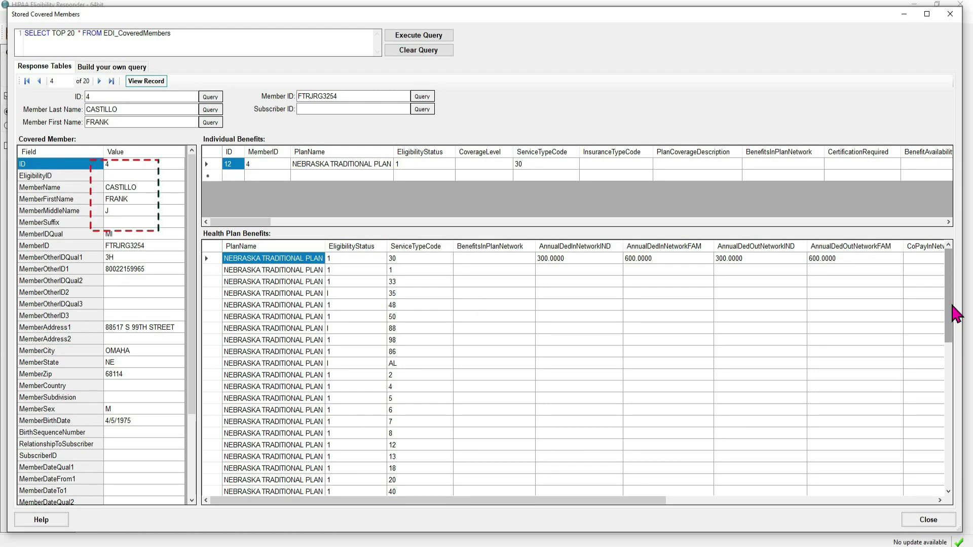
{"action": "left_click_drag", "start_coordinate": [237, 221], "coordinate": [314, 224]}
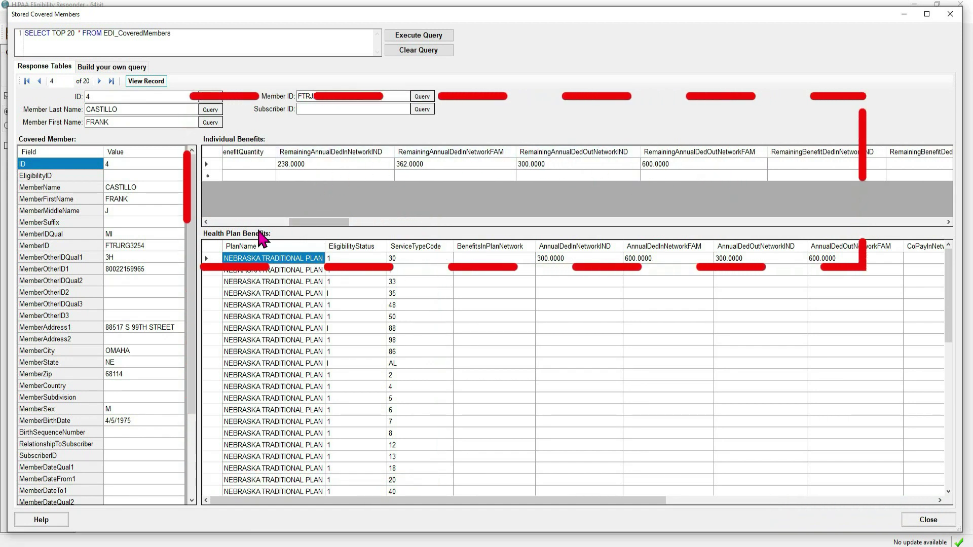
{"action": "left_click_drag", "start_coordinate": [310, 223], "coordinate": [226, 228]}
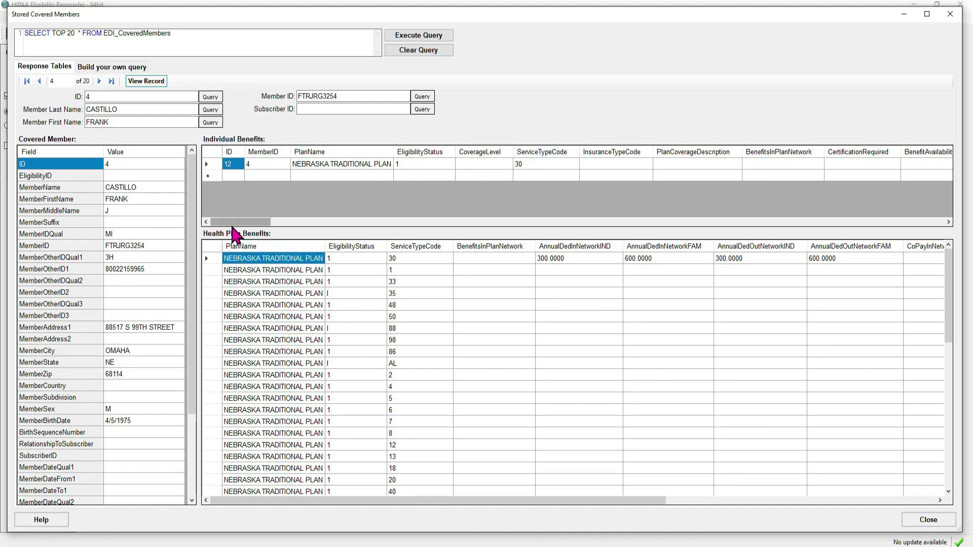
{"action": "mouse_move", "coordinate": [947, 319]}
{"action": "left_mouse_down"}
{"action": "mouse_move", "coordinate": [963, 462]}
{"action": "mouse_move", "coordinate": [949, 369]}
{"action": "mouse_move", "coordinate": [630, 532]}
{"action": "mouse_move", "coordinate": [624, 497]}
{"action": "left_mouse_up"}
{"action": "left_click", "coordinate": [708, 502]}
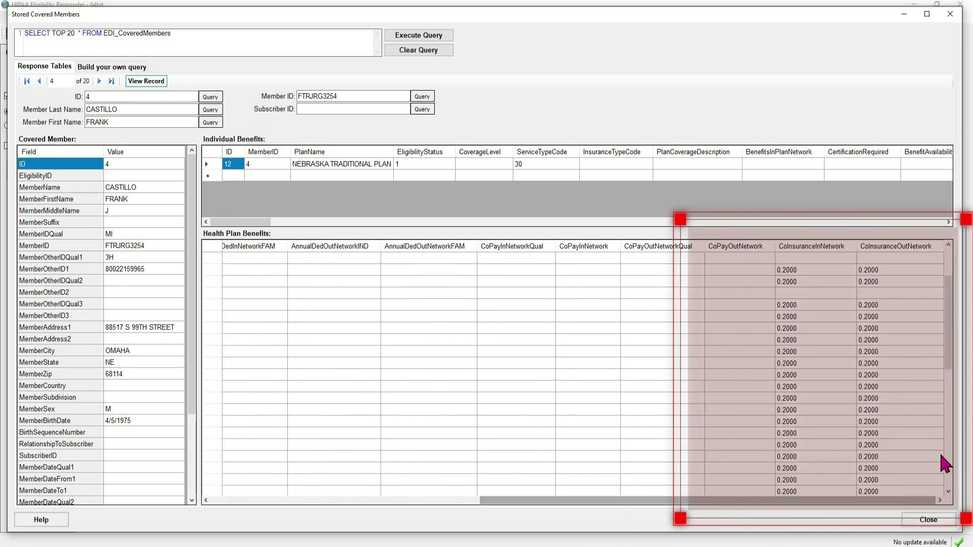
{"action": "mouse_move", "coordinate": [946, 339]}
{"action": "left_mouse_down"}
{"action": "mouse_move", "coordinate": [947, 330]}
{"action": "mouse_move", "coordinate": [956, 336]}
{"action": "mouse_move", "coordinate": [959, 476]}
{"action": "left_mouse_up"}
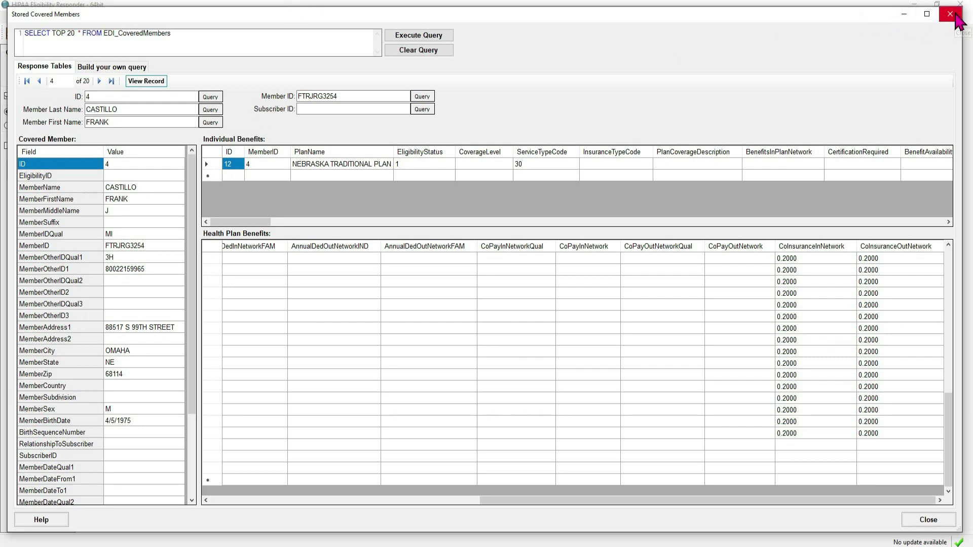
{"action": "left_click", "coordinate": [950, 15]}
- Open the database connection and data fields setup, widen its window, and review the membership export fields for covered members, benefits and plans
{"action": "left_click", "coordinate": [96, 16]}
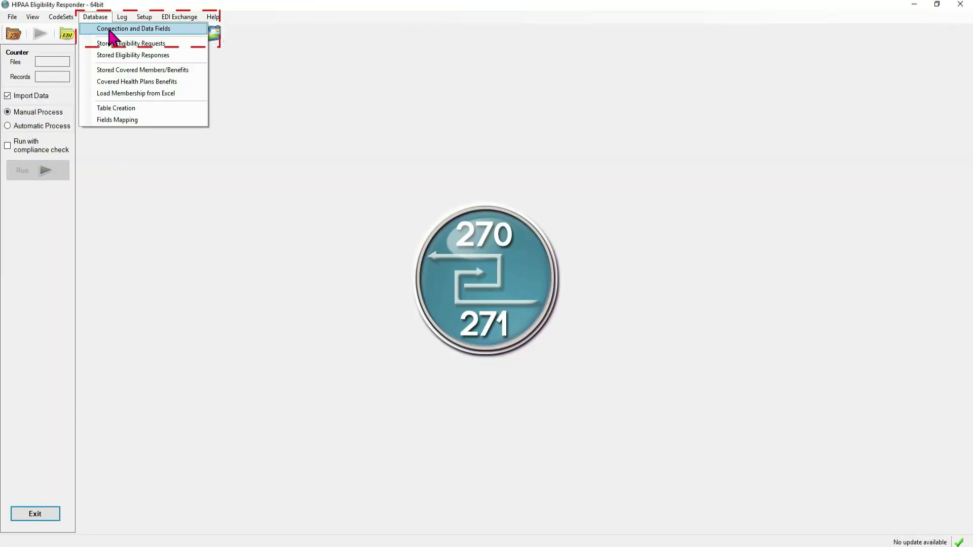
{"action": "left_click", "coordinate": [109, 30]}
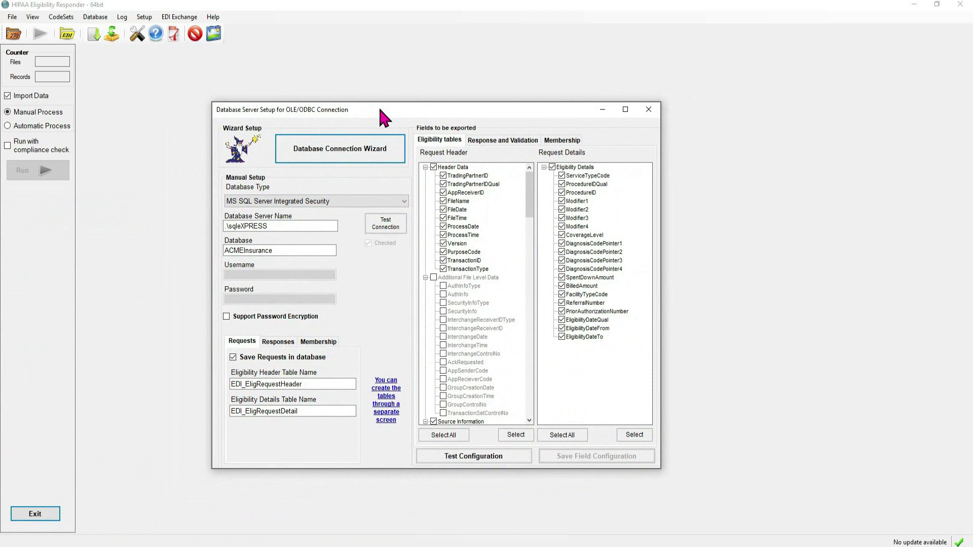
{"action": "left_click", "coordinate": [561, 141]}
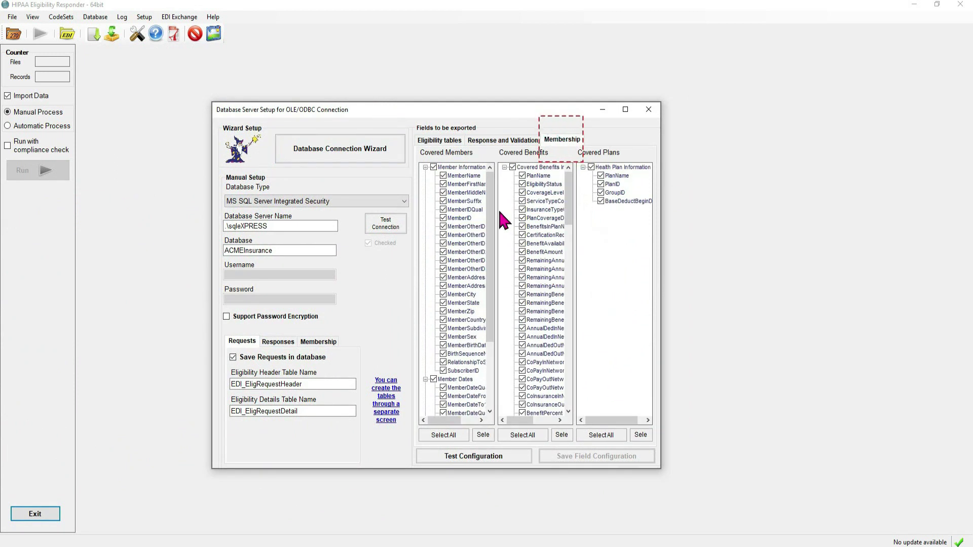
{"action": "left_click_drag", "start_coordinate": [490, 221], "coordinate": [506, 192]}
{"action": "left_click_drag", "start_coordinate": [570, 183], "coordinate": [592, 183]}
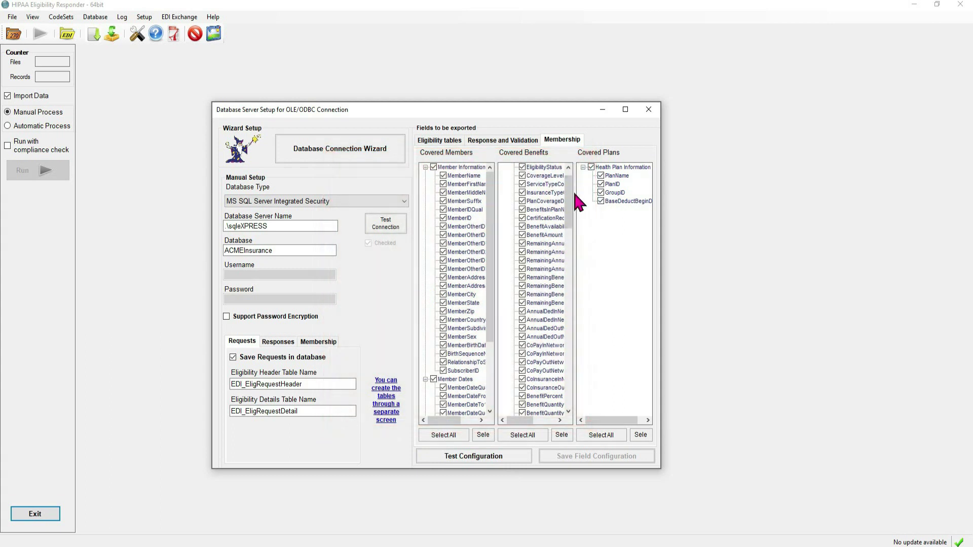
{"action": "left_click_drag", "start_coordinate": [661, 303], "coordinate": [887, 307]}
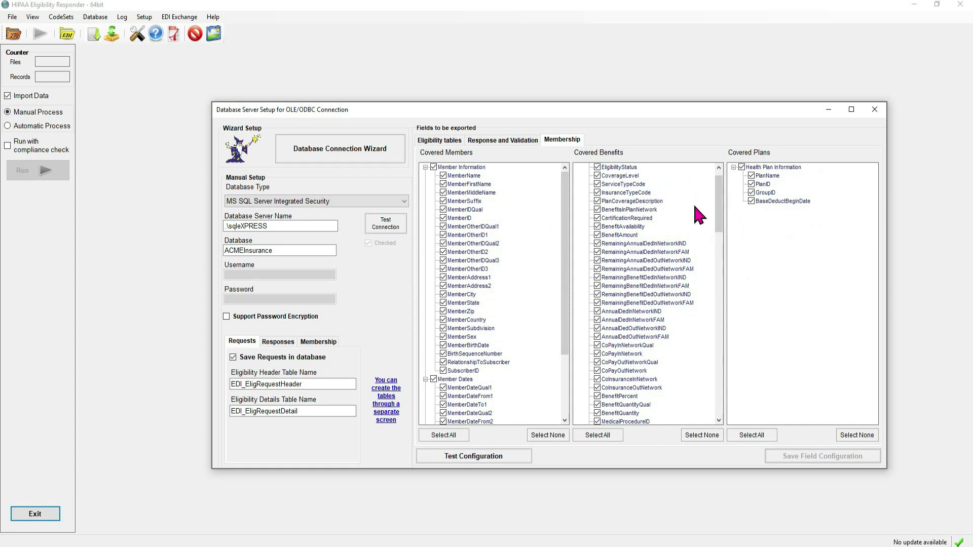
{"action": "left_click_drag", "start_coordinate": [723, 203], "coordinate": [723, 188]}
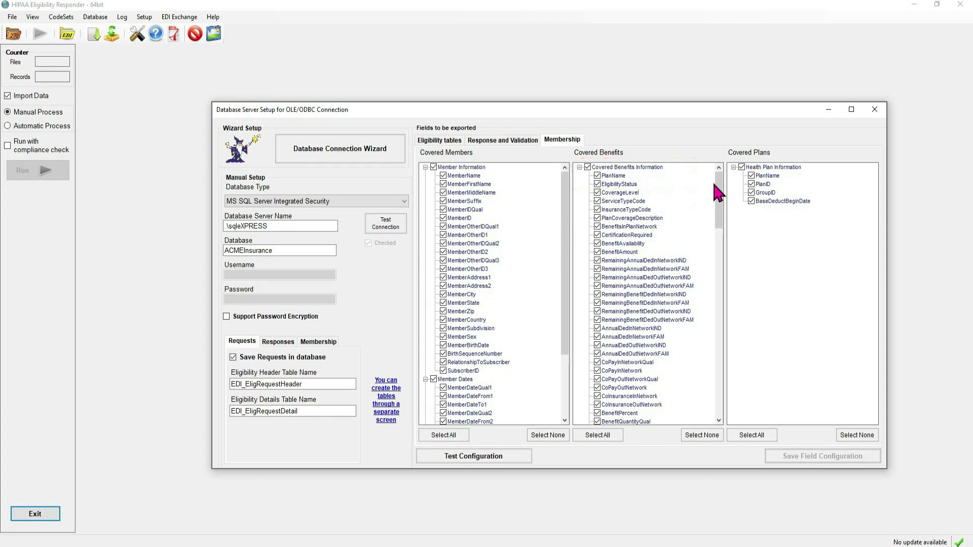
{"action": "mouse_move", "coordinate": [722, 189]}
{"action": "left_mouse_down"}
{"action": "mouse_move", "coordinate": [722, 385]}
{"action": "mouse_move", "coordinate": [699, 167]}
{"action": "left_mouse_up"}
- Open the SQL table creation scripts and examine the EDI_CoveredBenefits script from its first columns through the deductible, copay and coinsurance fields
{"action": "left_click", "coordinate": [390, 402]}
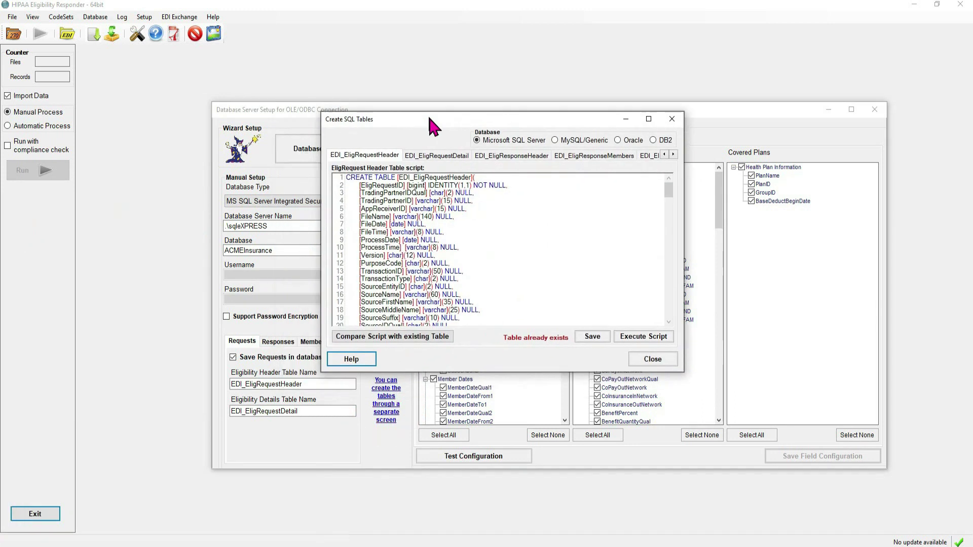
{"action": "left_click", "coordinate": [673, 154]}
{"action": "left_click", "coordinate": [673, 154]}
{"action": "left_click", "coordinate": [674, 154]}
{"action": "left_click", "coordinate": [673, 154]}
{"action": "left_click", "coordinate": [673, 154]}
{"action": "left_click", "coordinate": [485, 154]}
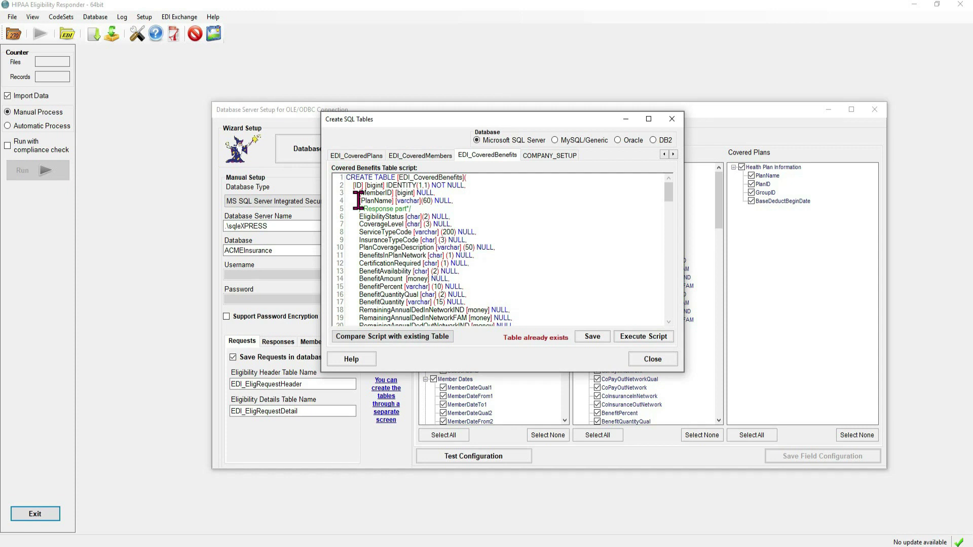
{"action": "mouse_move", "coordinate": [669, 191]}
{"action": "left_mouse_down"}
{"action": "mouse_move", "coordinate": [672, 305]}
{"action": "mouse_move", "coordinate": [679, 188]}
{"action": "left_mouse_up"}
{"action": "scroll", "coordinate": [526, 256], "scroll_direction": "down", "scroll_amount": 6}
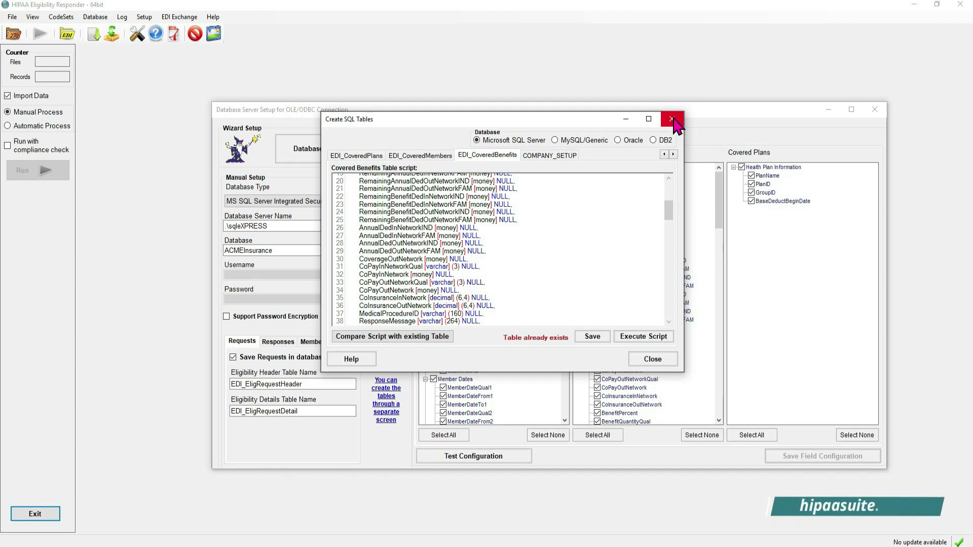
- Check the EDI_CoveredPlans table script, then return to the beginning of the EDI_CoveredBenefits script
{"action": "left_click", "coordinate": [413, 156]}
{"action": "left_click", "coordinate": [483, 155]}
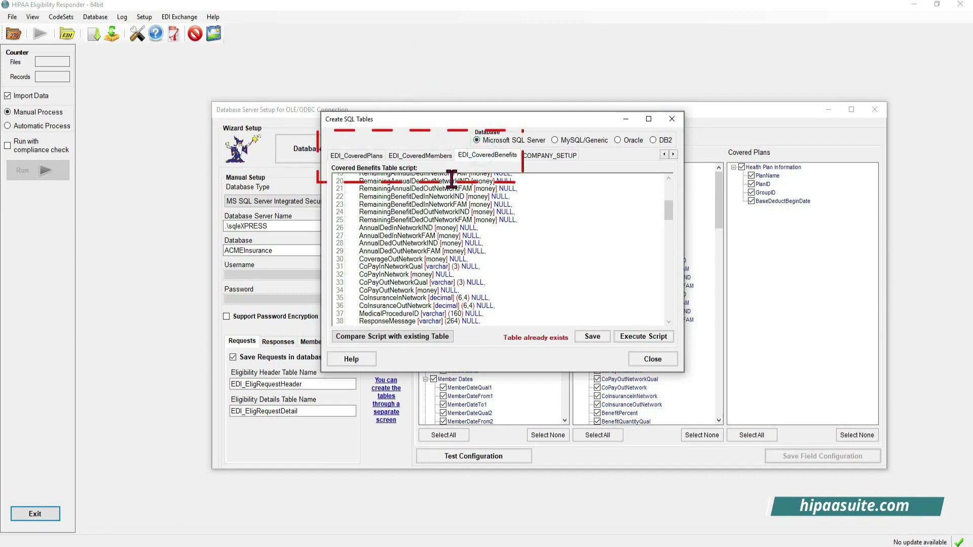
{"action": "left_click", "coordinate": [349, 157]}
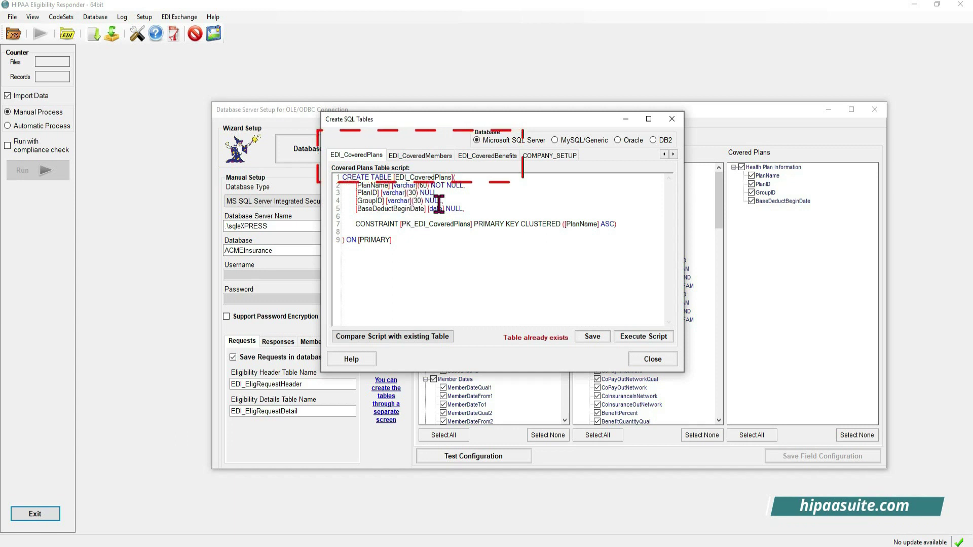
{"action": "left_click", "coordinate": [485, 156]}
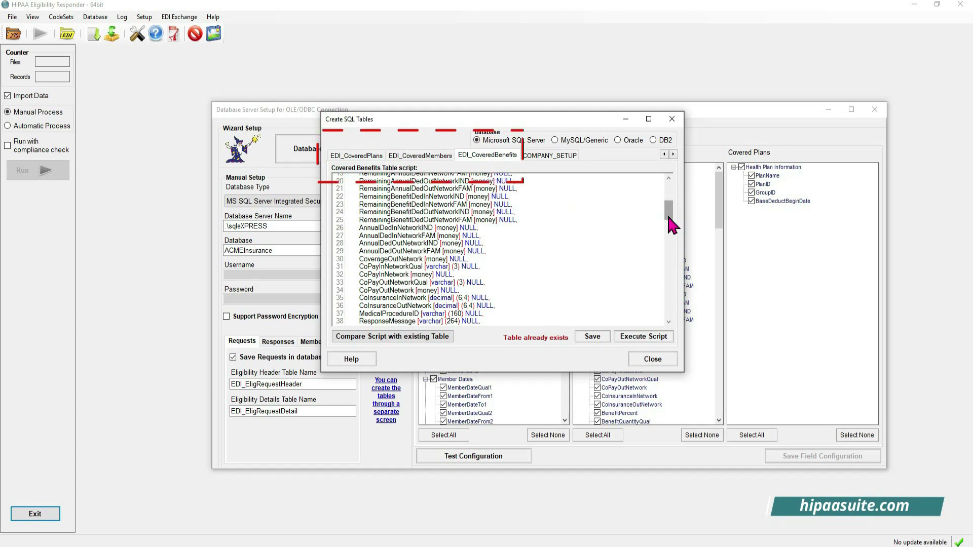
{"action": "left_click_drag", "start_coordinate": [669, 212], "coordinate": [669, 191]}
- Look through the EDI_CoveredMembers table script, from the subscriber columns to the member date columns and back
{"action": "left_click", "coordinate": [413, 158]}
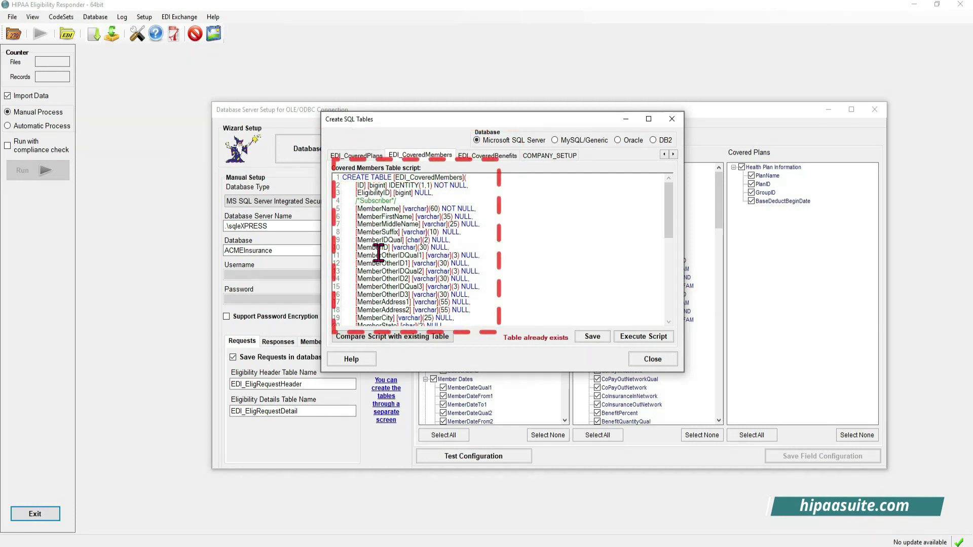
{"action": "left_click_drag", "start_coordinate": [671, 202], "coordinate": [676, 258]}
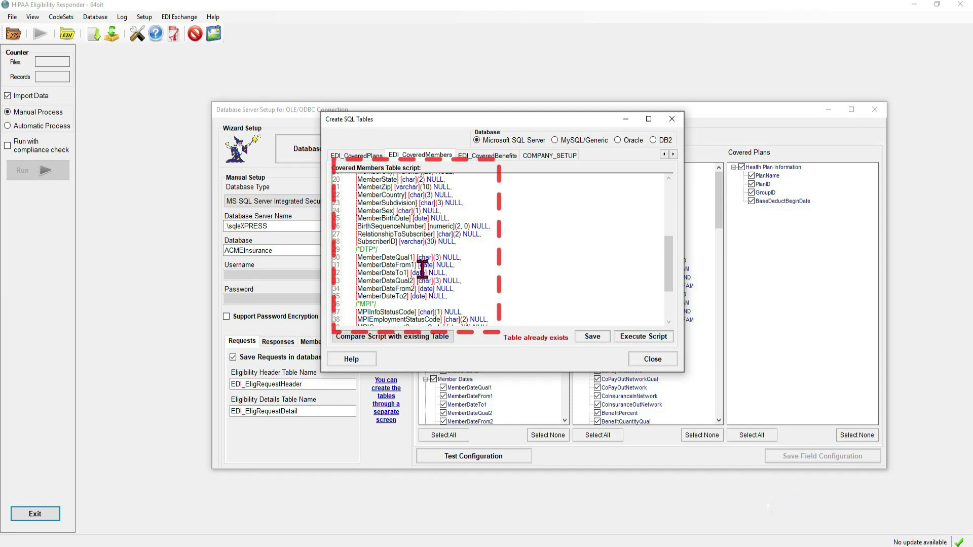
{"action": "left_click_drag", "start_coordinate": [674, 258], "coordinate": [670, 196]}
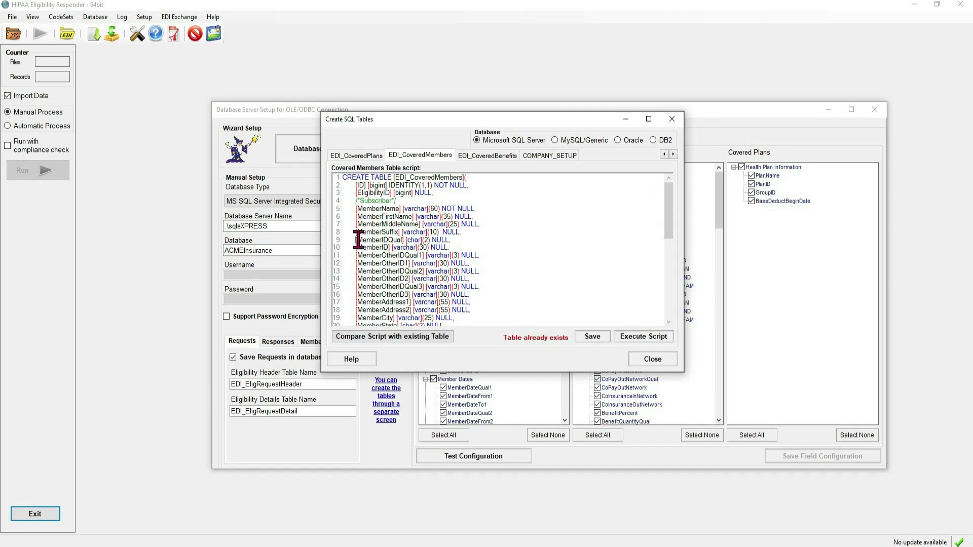
- Highlight the MemberIDQual, MemberID, MemberName, MemberFirstName and MemberBirthDate columns in the EDI_CoveredMembers script, then close the script and database setup windows
{"action": "left_click_drag", "start_coordinate": [358, 240], "coordinate": [453, 248]}
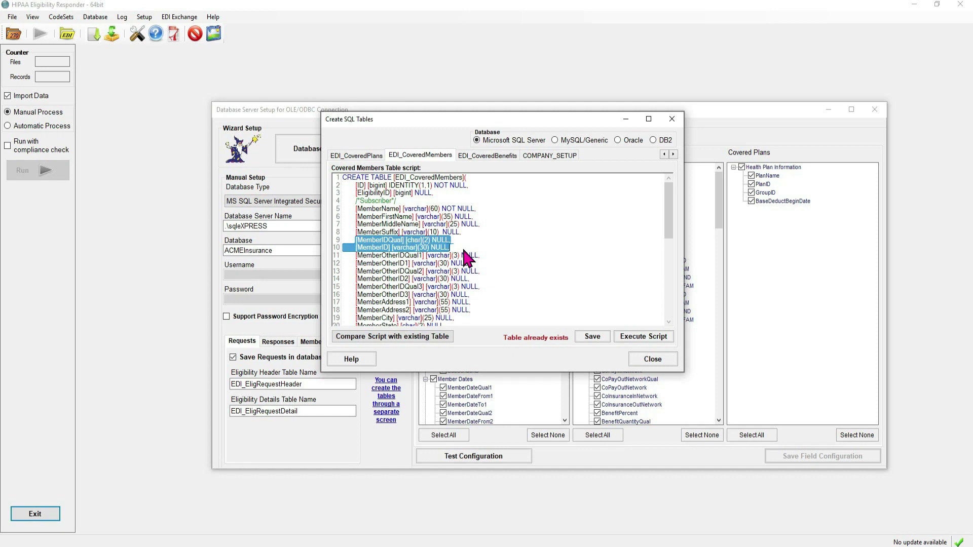
{"action": "double_click", "coordinate": [366, 208]}
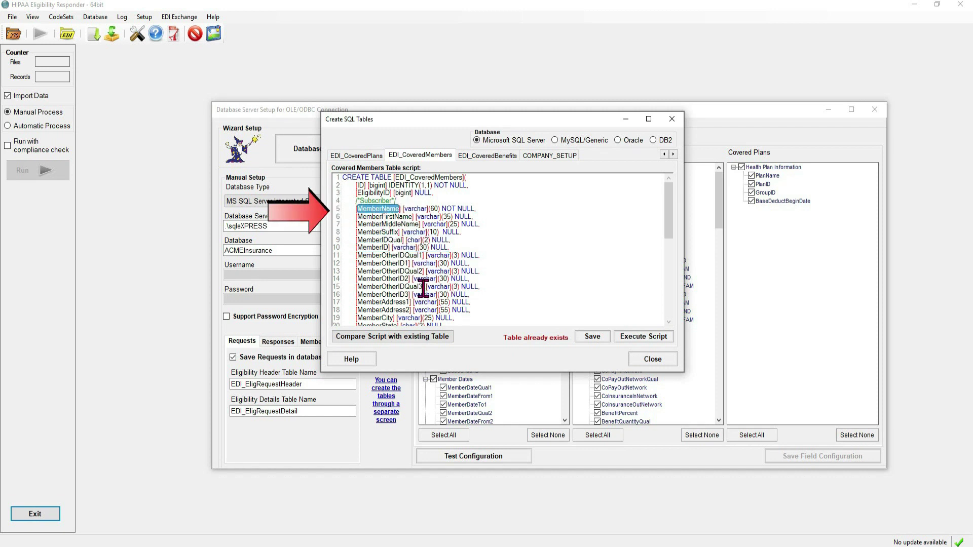
{"action": "left_click_drag", "start_coordinate": [357, 216], "coordinate": [412, 217]}
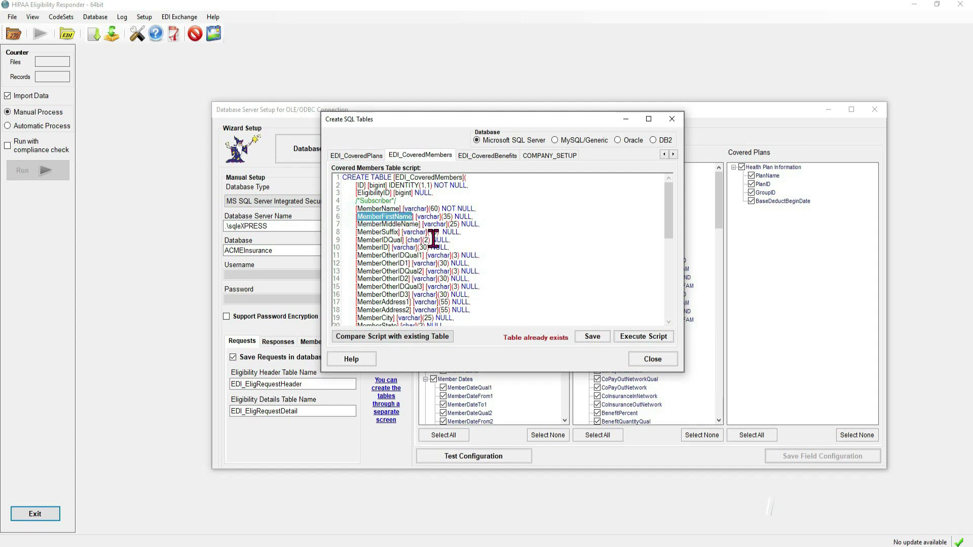
{"action": "scroll", "coordinate": [433, 239], "scroll_direction": "down", "scroll_amount": 4}
{"action": "left_click_drag", "start_coordinate": [358, 253], "coordinate": [410, 262]}
{"action": "scroll", "coordinate": [377, 267], "scroll_direction": "up", "scroll_amount": 1}
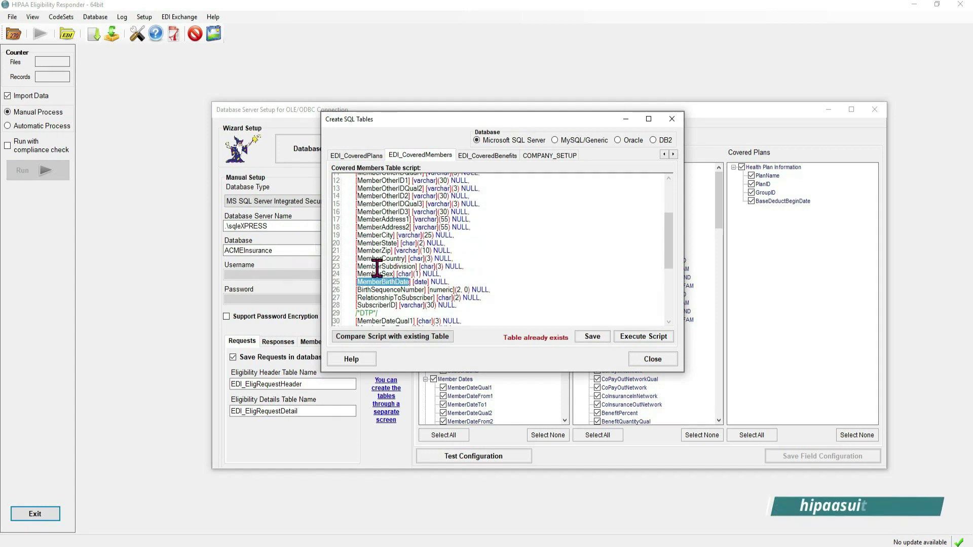
{"action": "scroll", "coordinate": [377, 267], "scroll_direction": "up", "scroll_amount": 4}
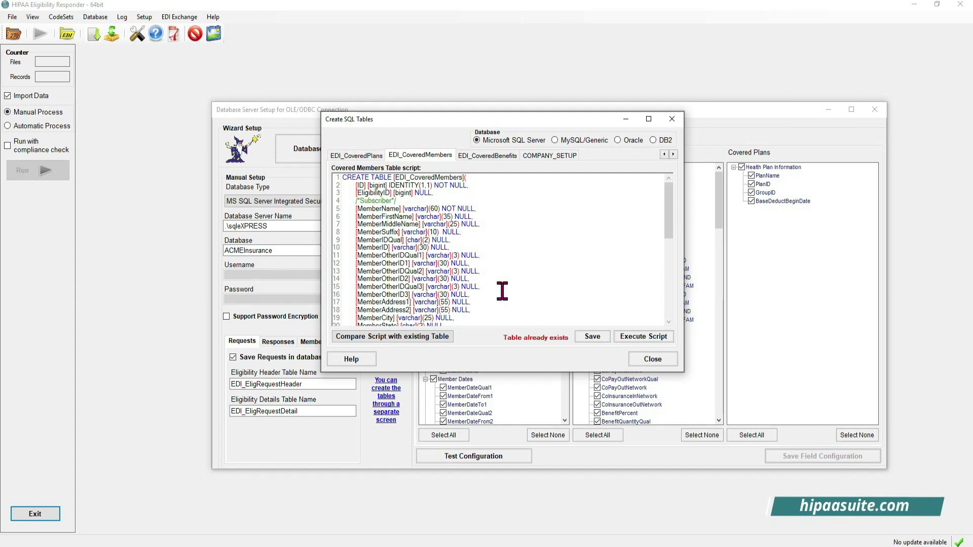
{"action": "left_click", "coordinate": [652, 359]}
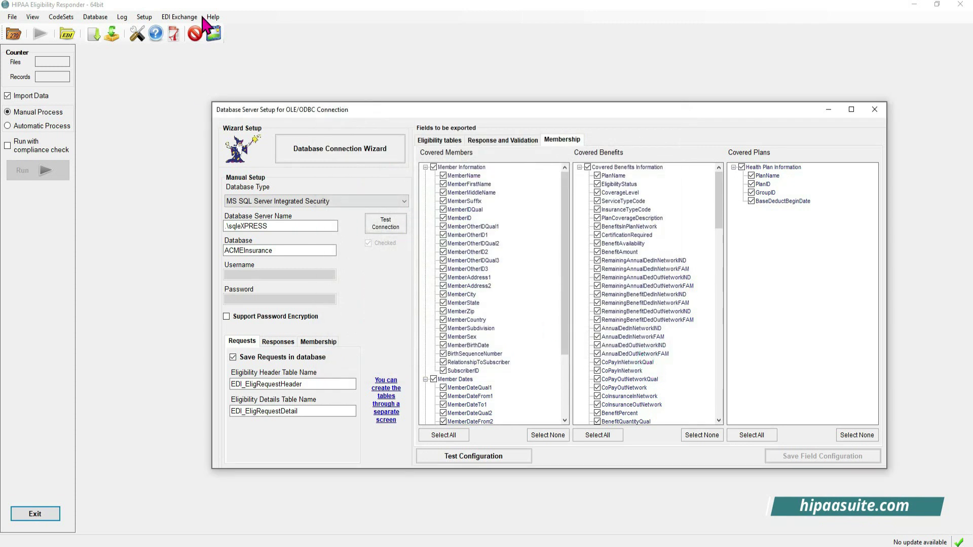
{"action": "left_click", "coordinate": [874, 110]}
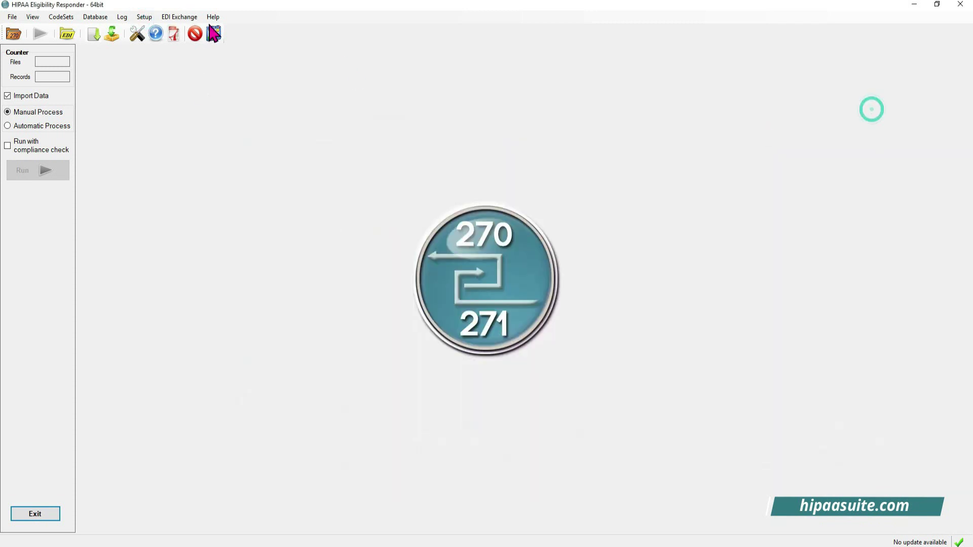
- Open the application setup, review the member date of birth and gender matching settings, and close it without changes
{"action": "left_click", "coordinate": [151, 22]}
{"action": "left_click", "coordinate": [168, 42]}
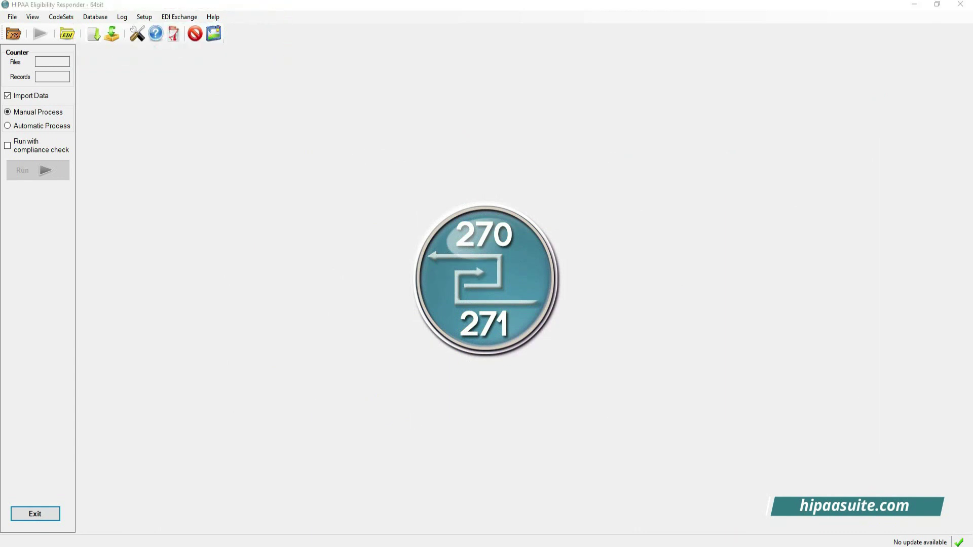
{"action": "left_click_drag", "start_coordinate": [342, 122], "coordinate": [432, 131]}
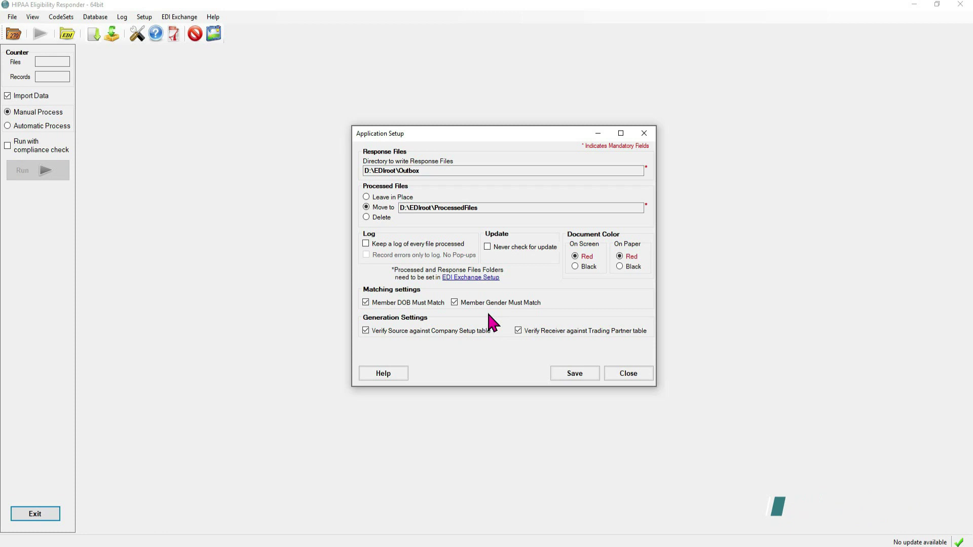
{"action": "left_click", "coordinate": [630, 373]}
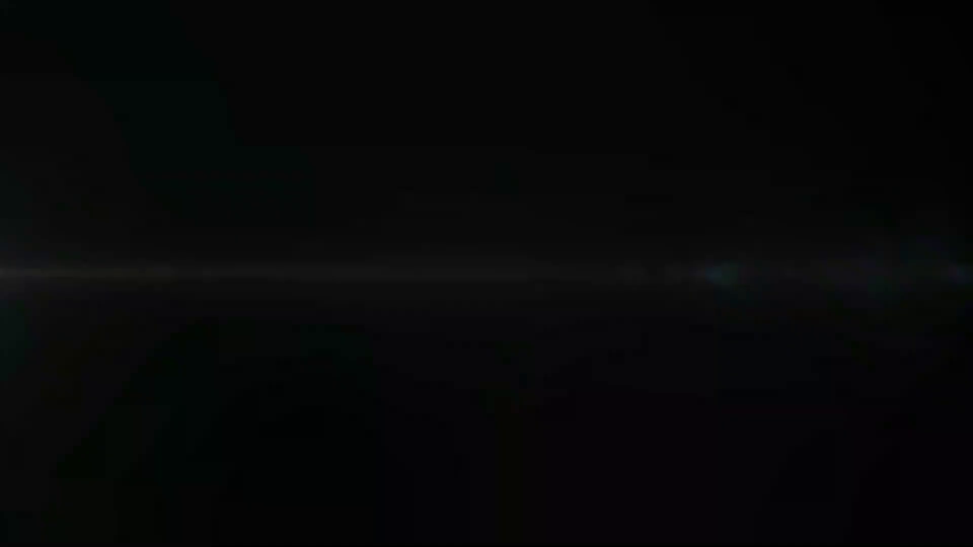